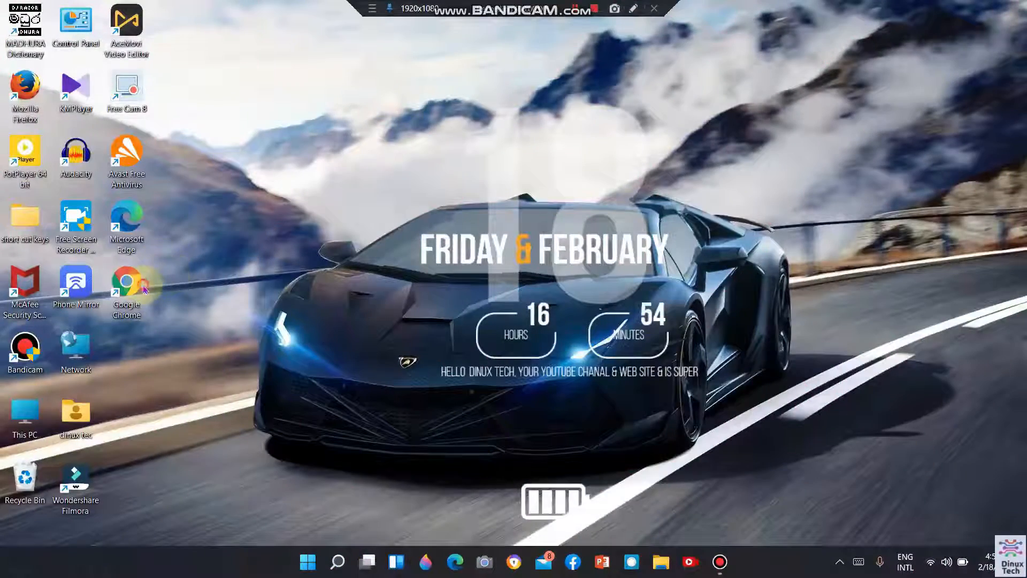
Open Google Chrome and go to postermywall.com to view the My designs page.
double_click(144, 289)
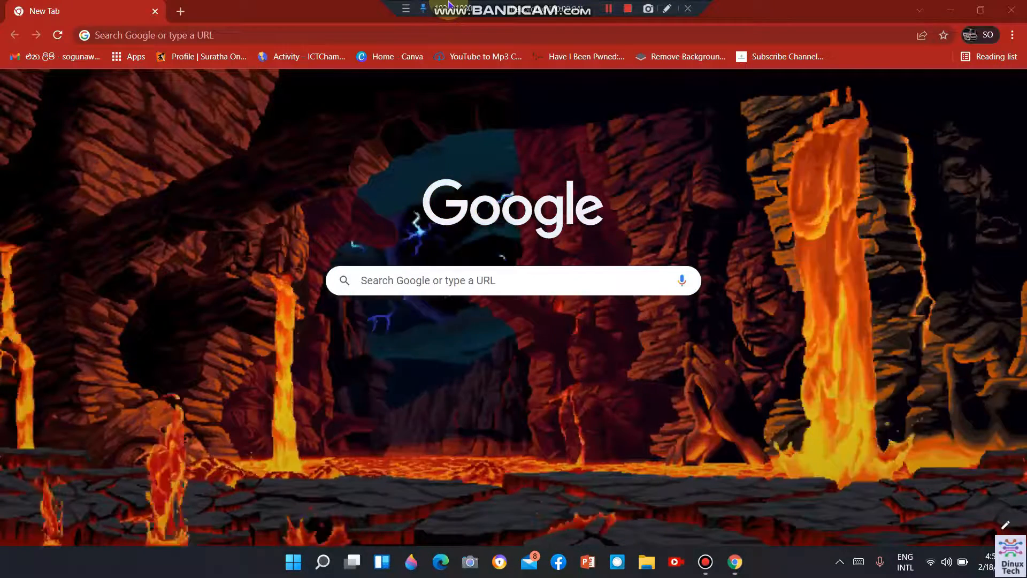
left_click(349, 33)
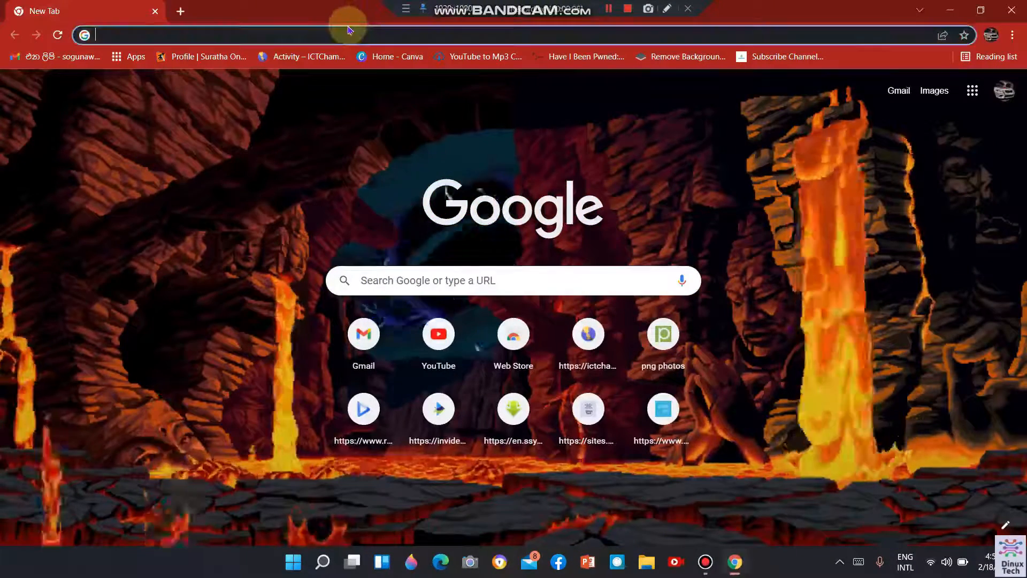
type("postermywall.com")
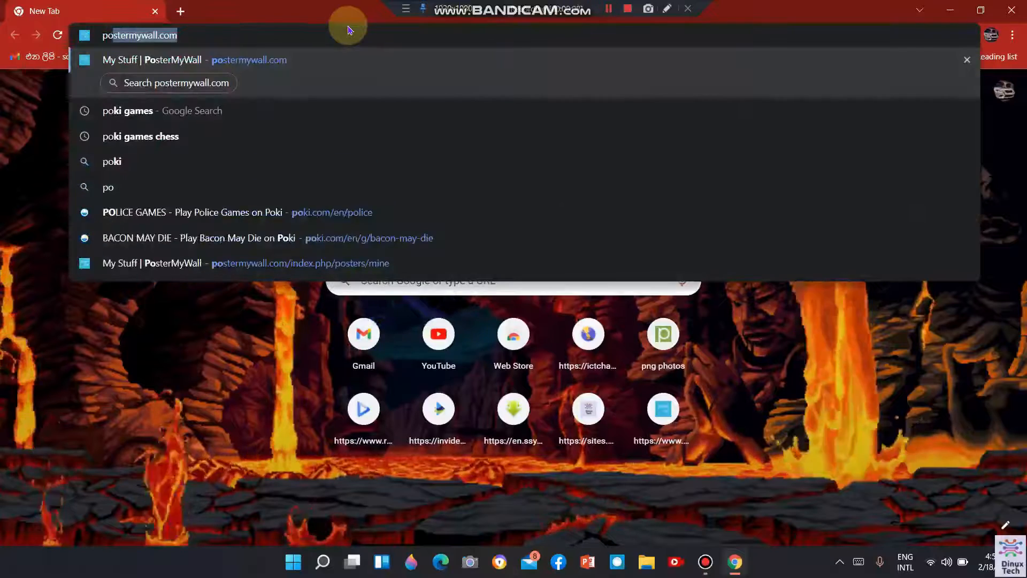
key("Return")
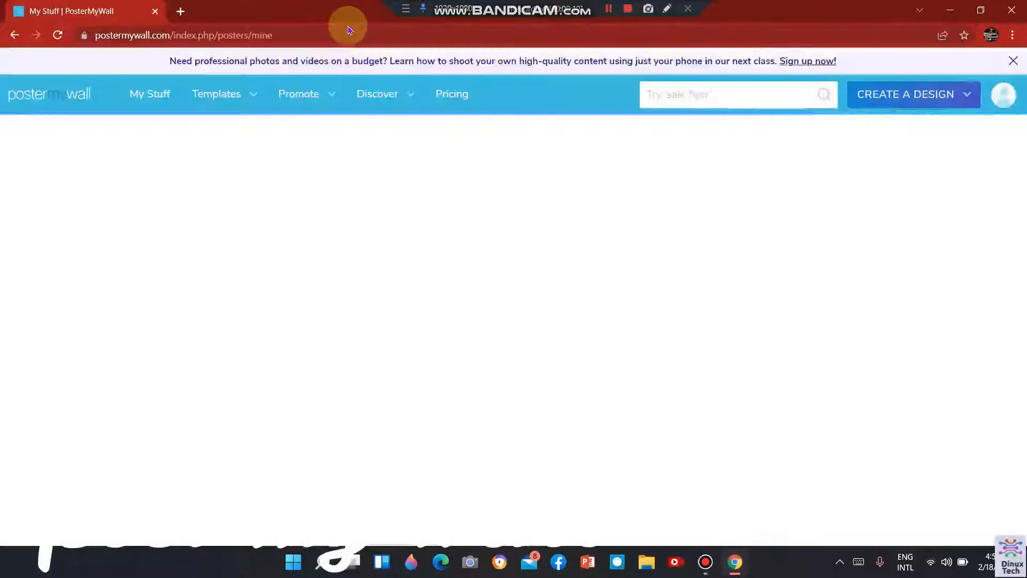
scroll(515, 249, "down", 1)
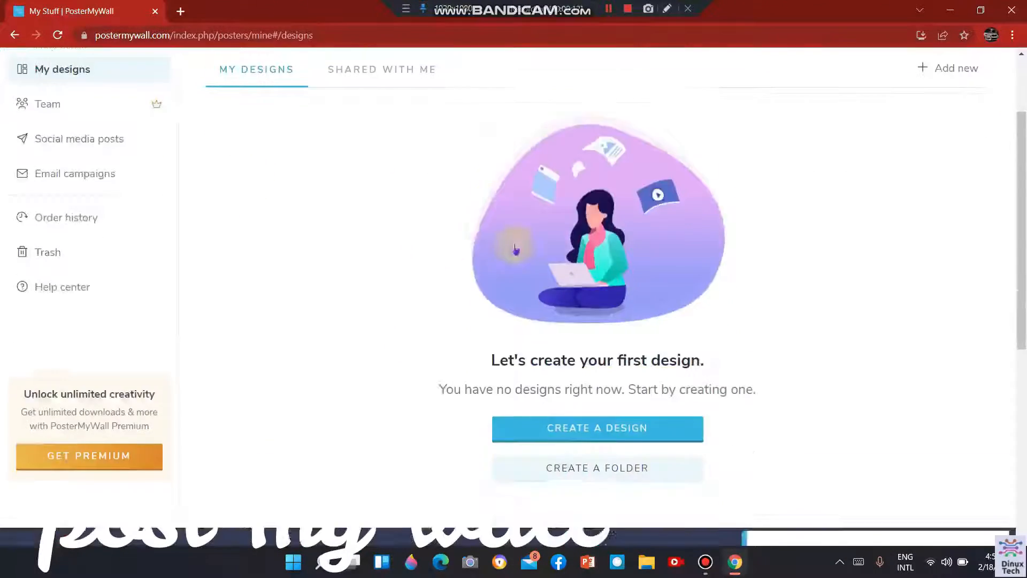
scroll(515, 250, "down", 5)
scroll(904, 375, "up", 7)
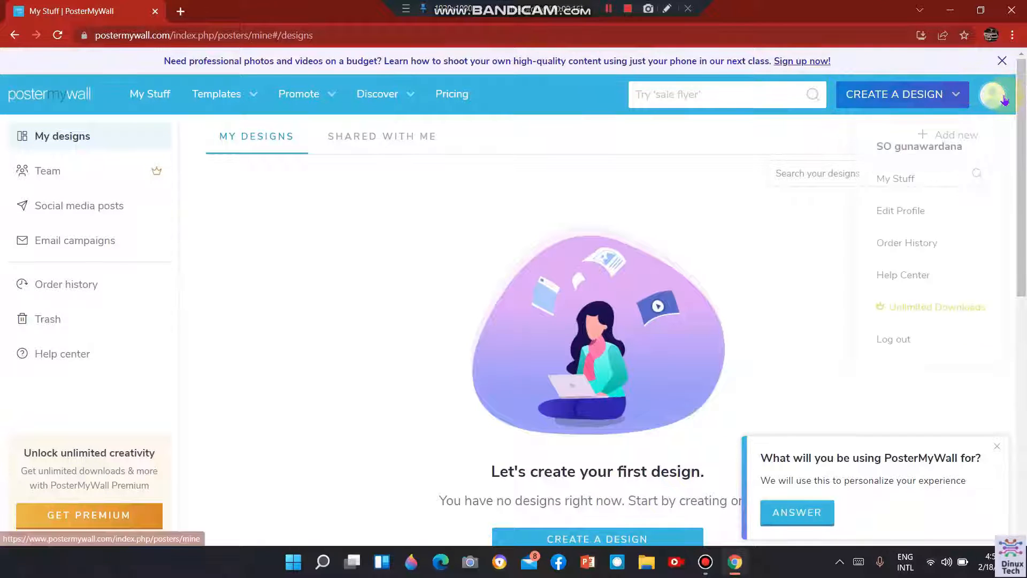
Log out of the PosterMyWall account and log back in with the Google account.
mouse_move(1000, 97)
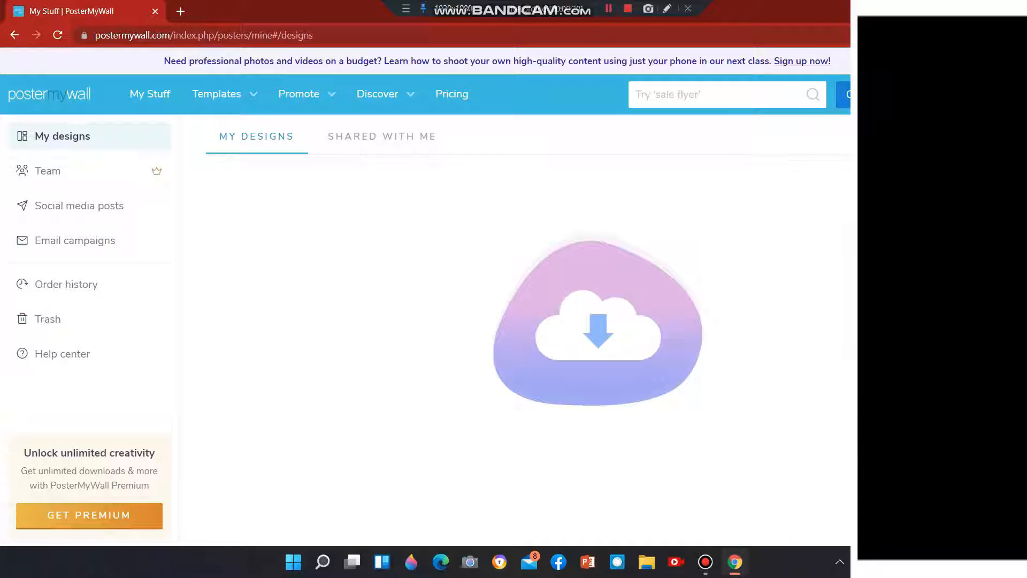
left_click(957, 188)
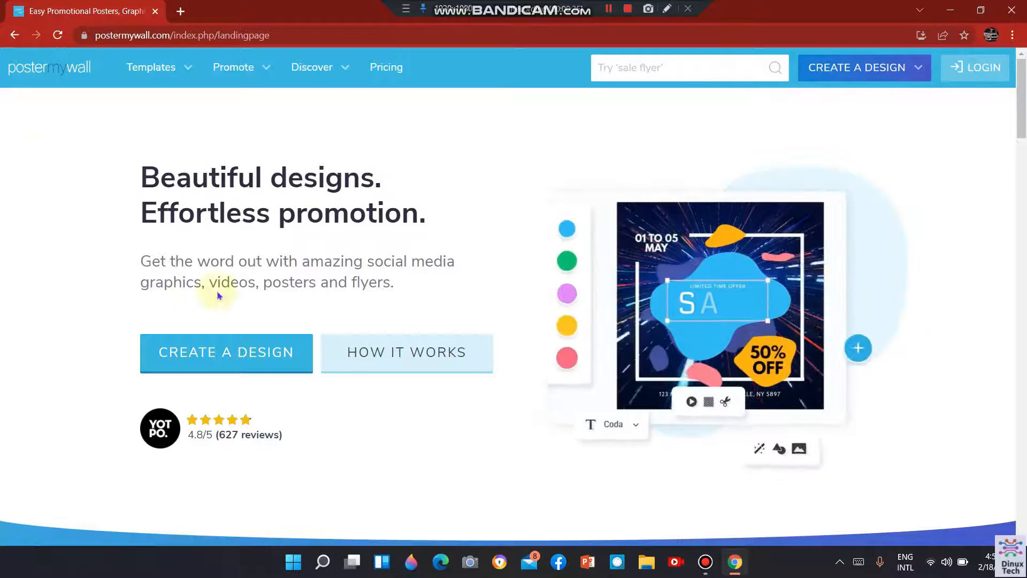
left_click(979, 67)
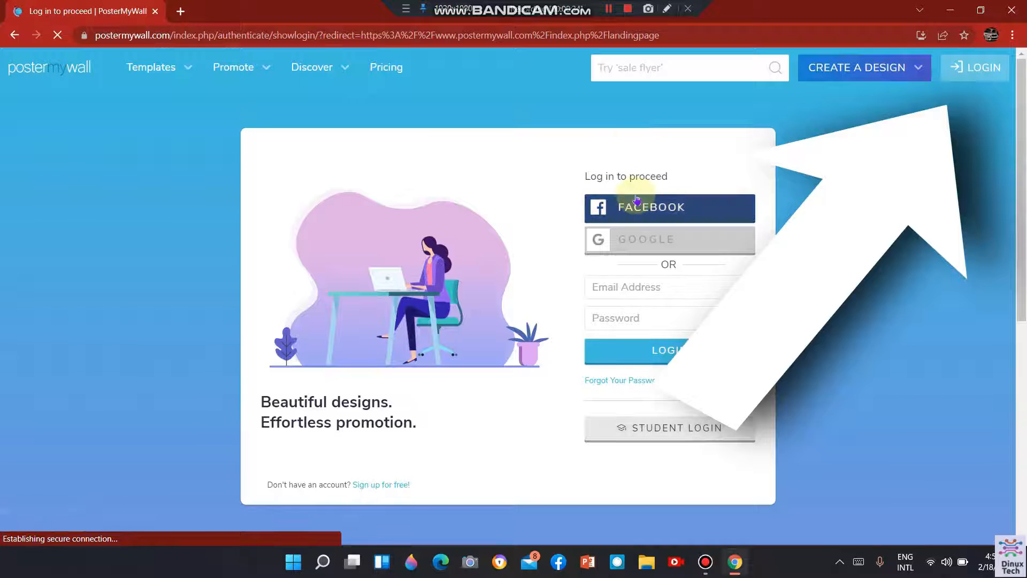
left_click(675, 241)
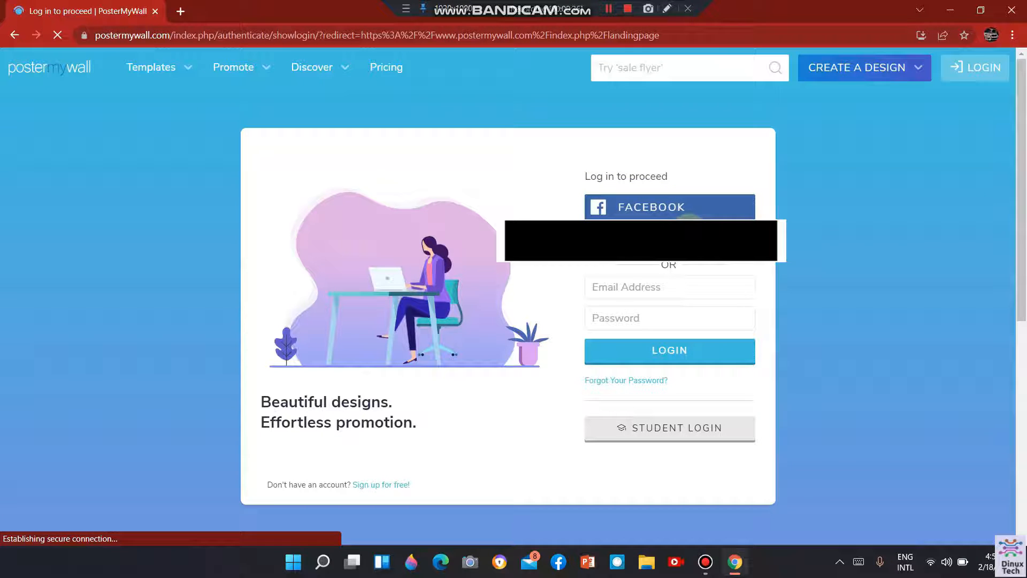
left_click(695, 237)
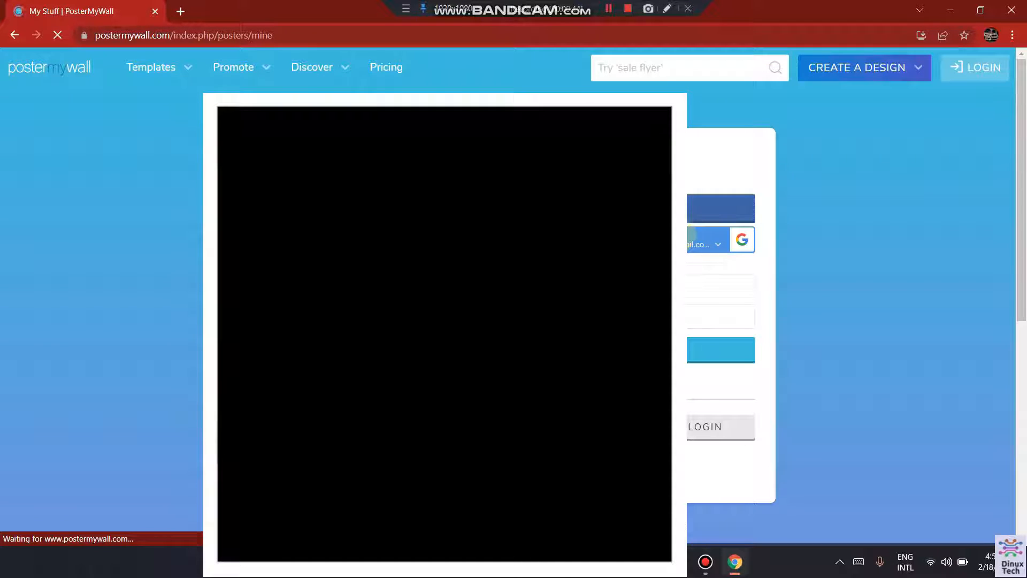
Search the site for "lo" and open the templates of the matching Logo size.
scroll(439, 283, "down", 8)
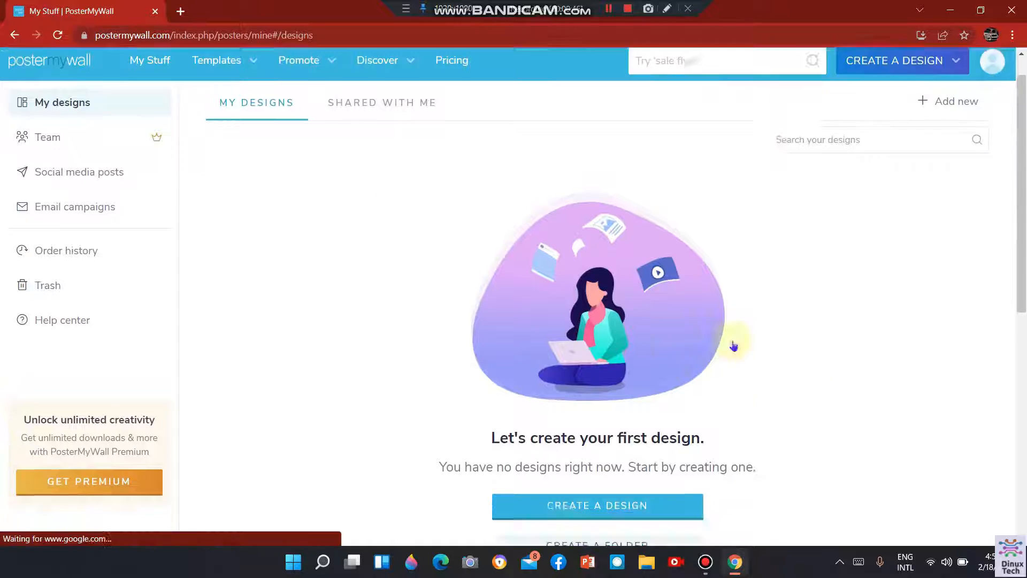
scroll(64, 264, "up", 6)
scroll(151, 179, "up", 2)
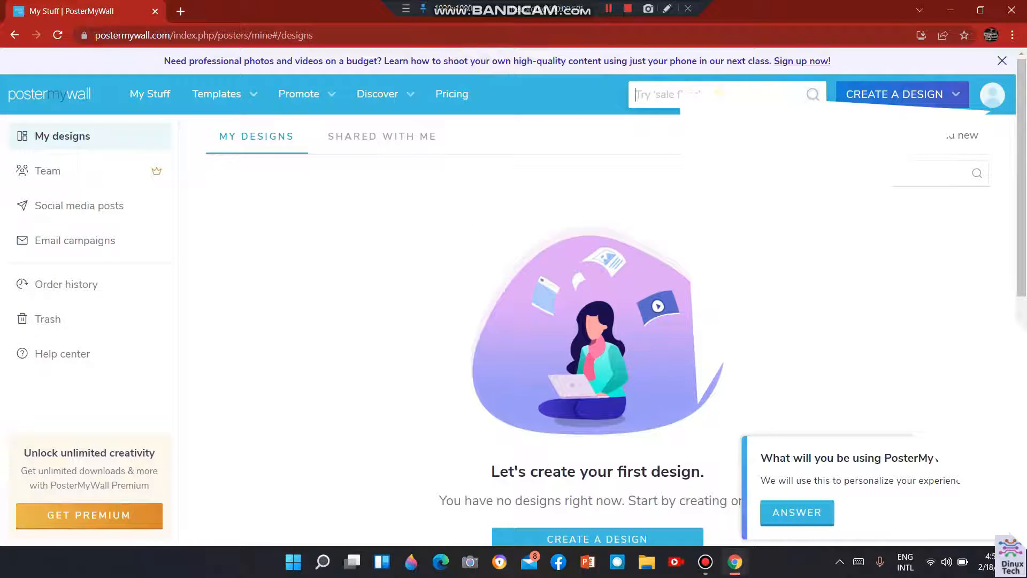
left_click(689, 95)
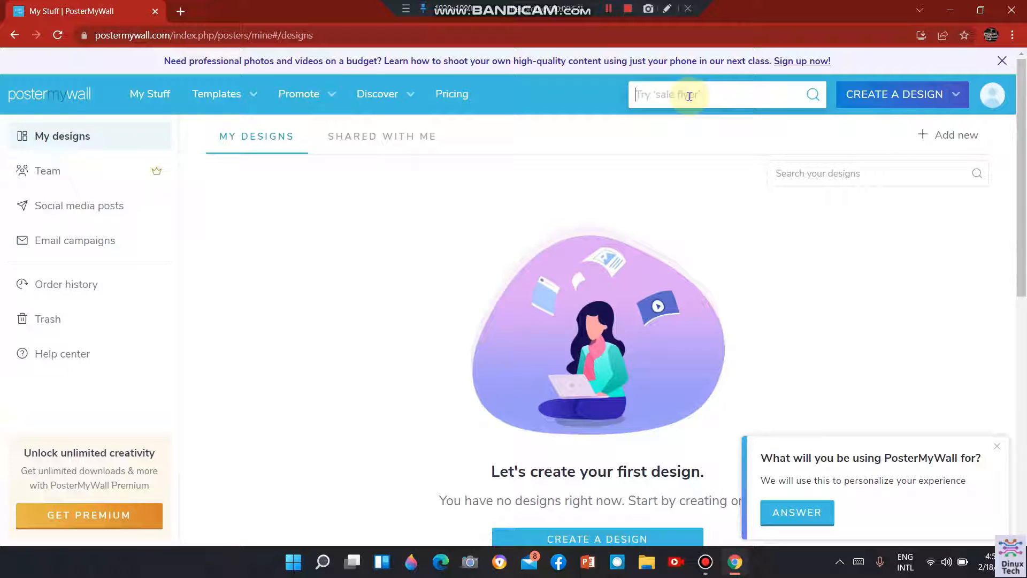
type("lo")
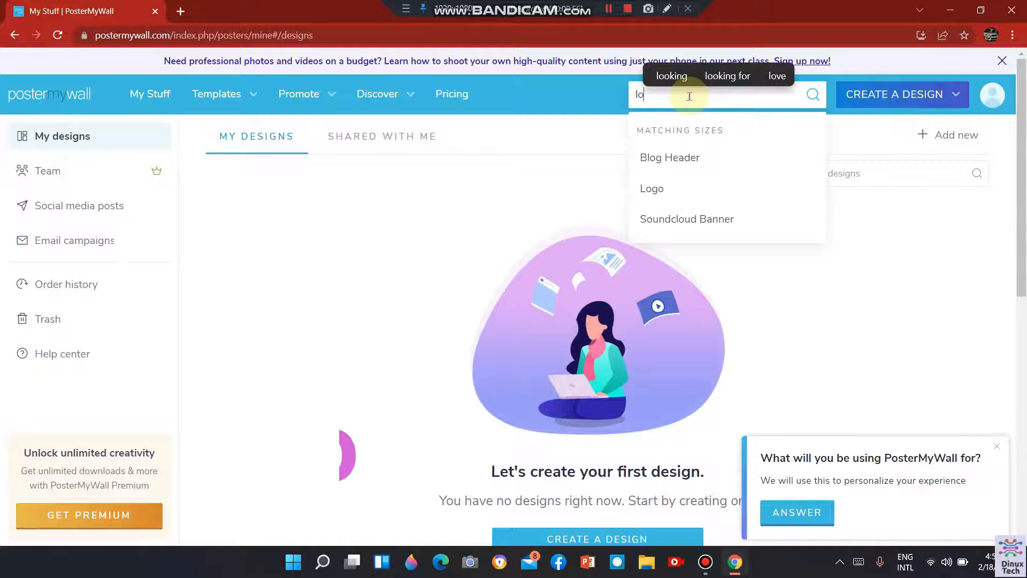
left_click(698, 182)
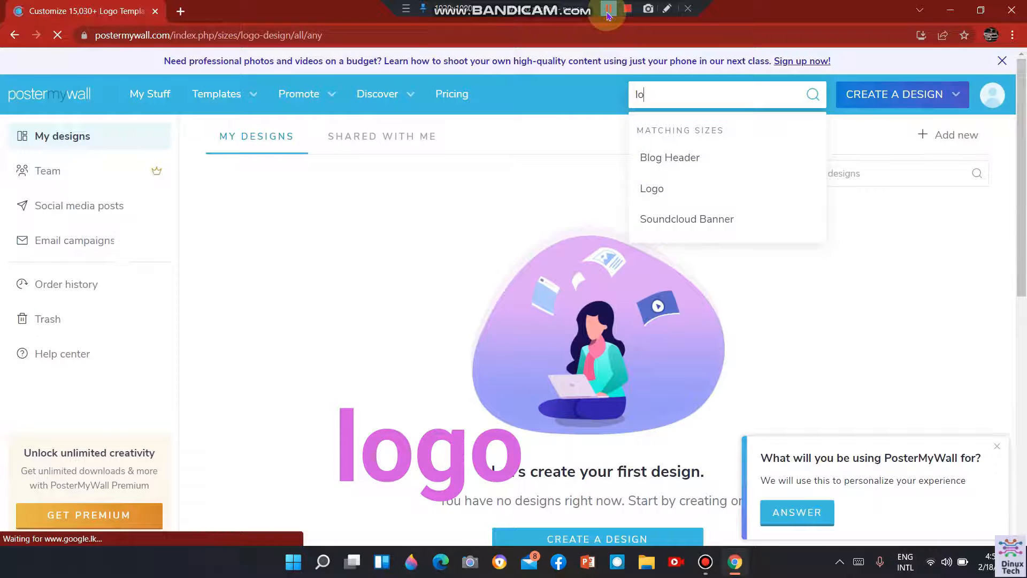
Look through the logo templates and the list of design sizes beside them.
scroll(388, 174, "down", 4)
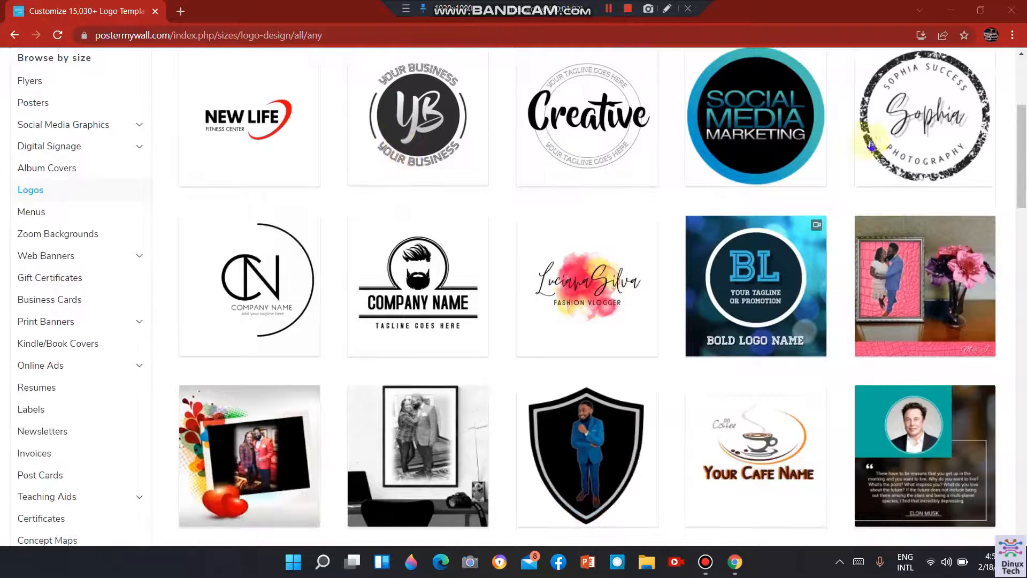
scroll(1018, 114, "up", 2)
scroll(1018, 113, "up", 2)
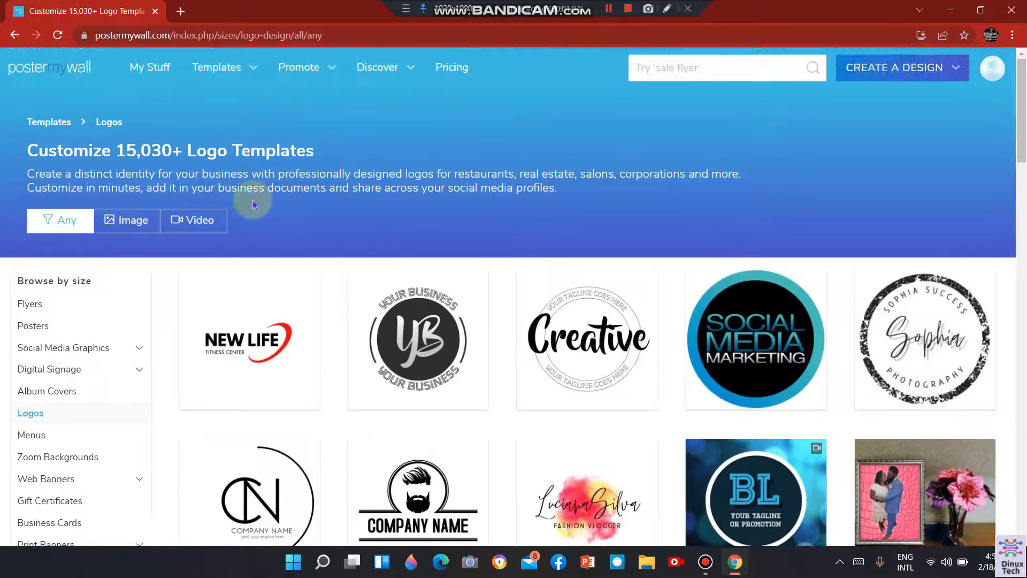
scroll(32, 321, "down", 7)
scroll(8, 369, "down", 5)
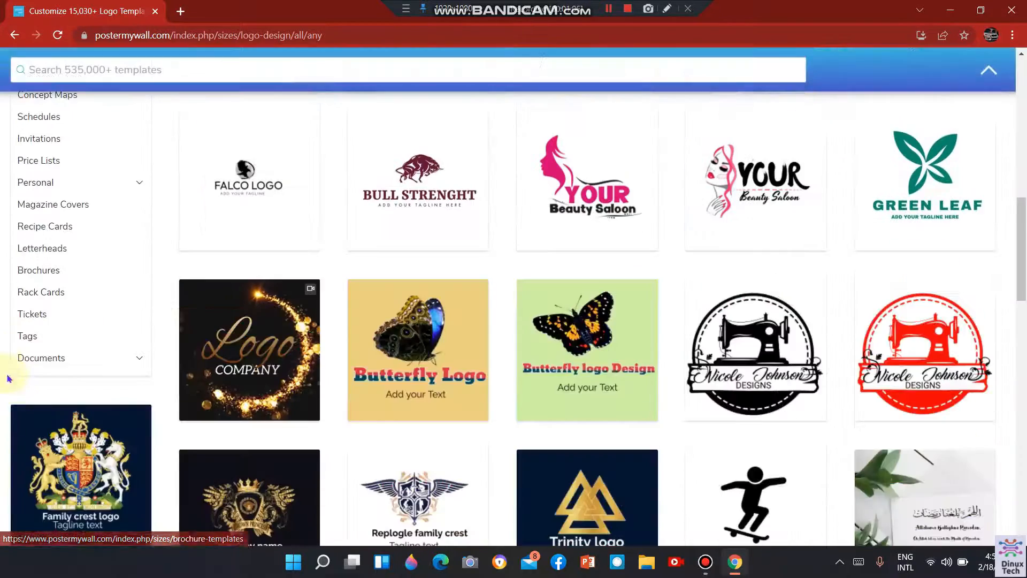
scroll(82, 236, "up", 8)
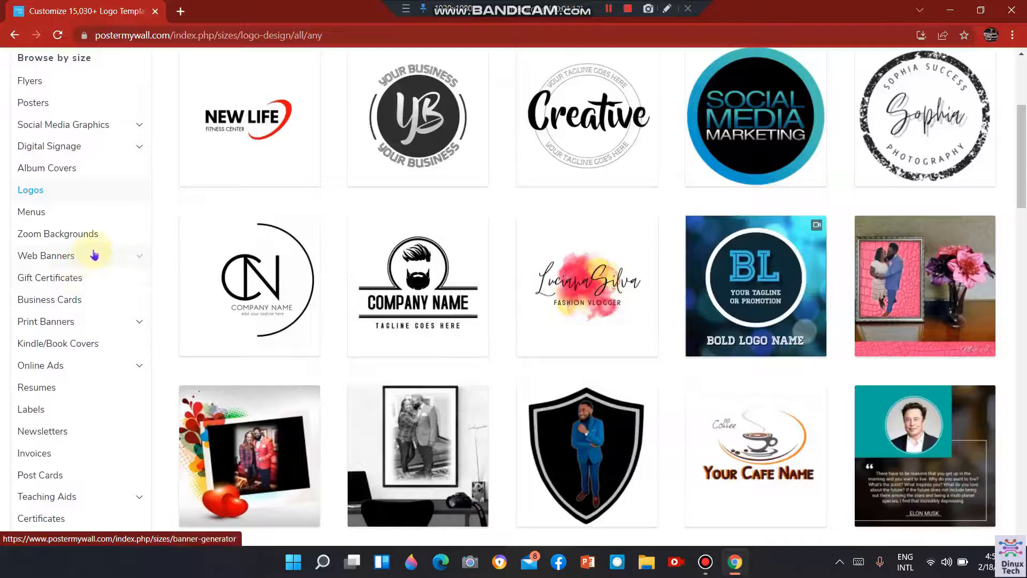
scroll(84, 305, "down", 4)
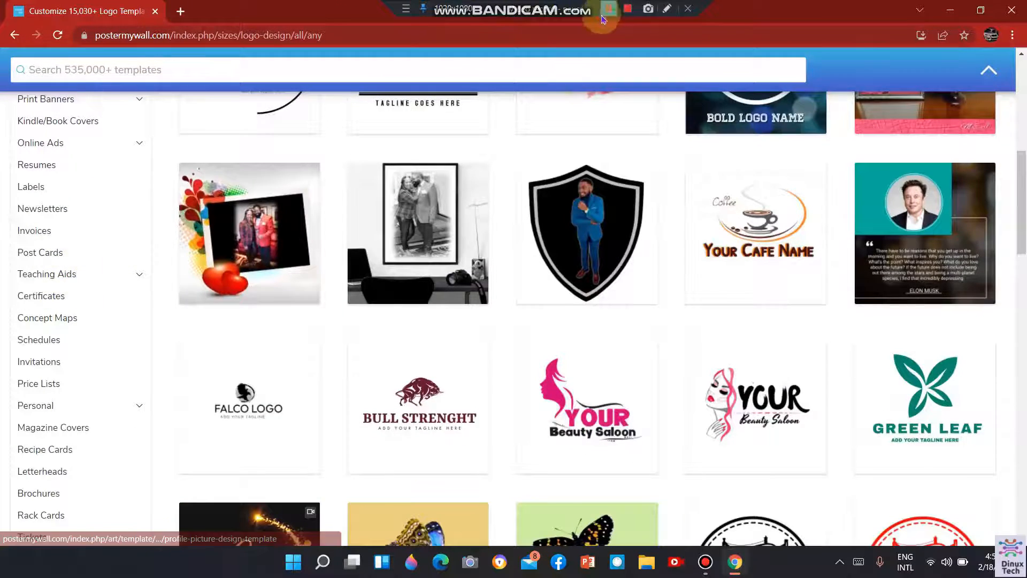
scroll(145, 245, "up", 8)
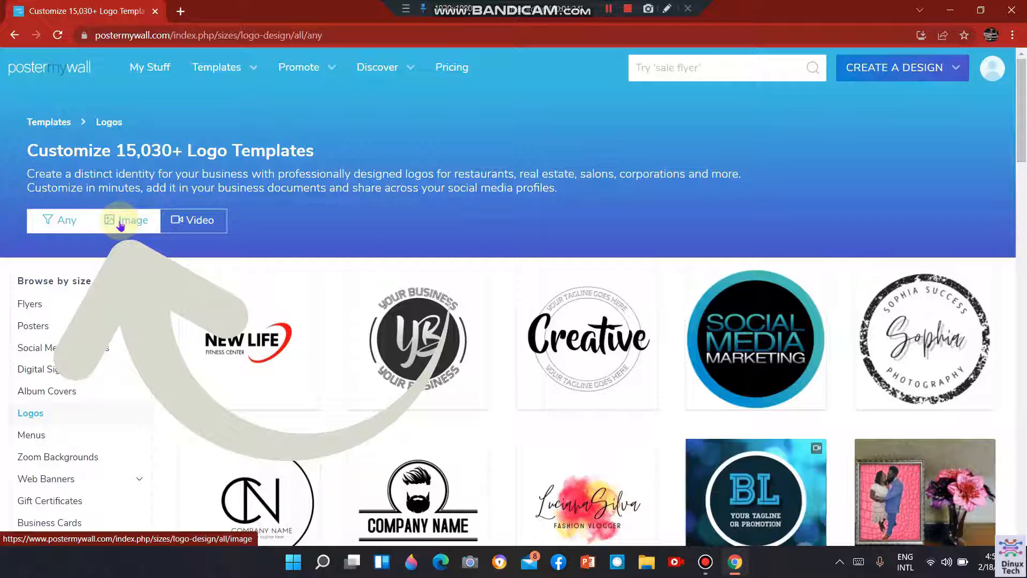
Filter the logo templates to the Image type.
scroll(879, 219, "down", 1)
scroll(879, 219, "down", 1)
left_click_drag(1022, 181, 1024, 207)
scroll(1022, 204, "up", 4)
left_click(131, 192)
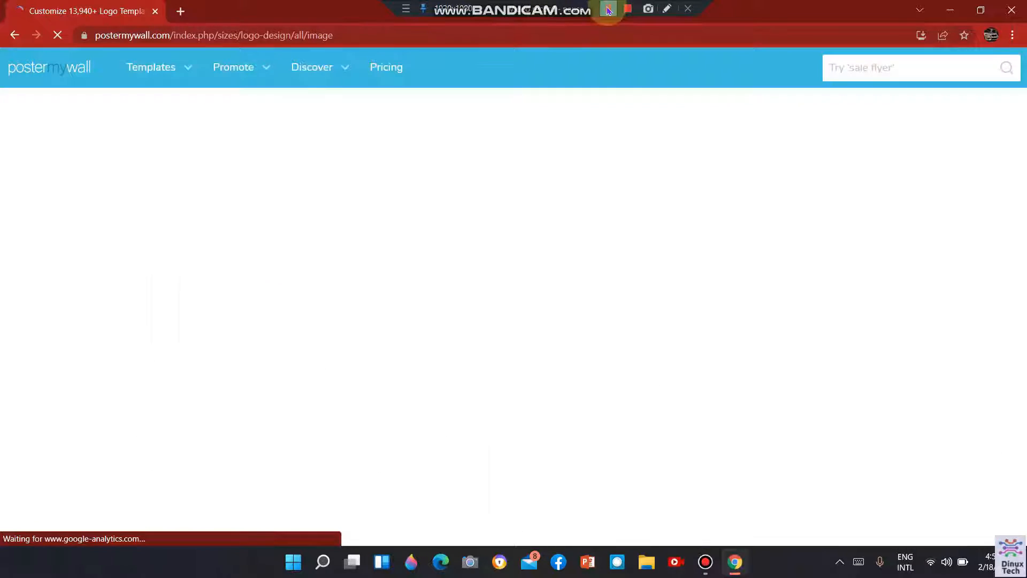
Find the round Fresh Look Shop logo among the image templates and open it for customizing.
left_click_drag(1021, 107, 998, 289)
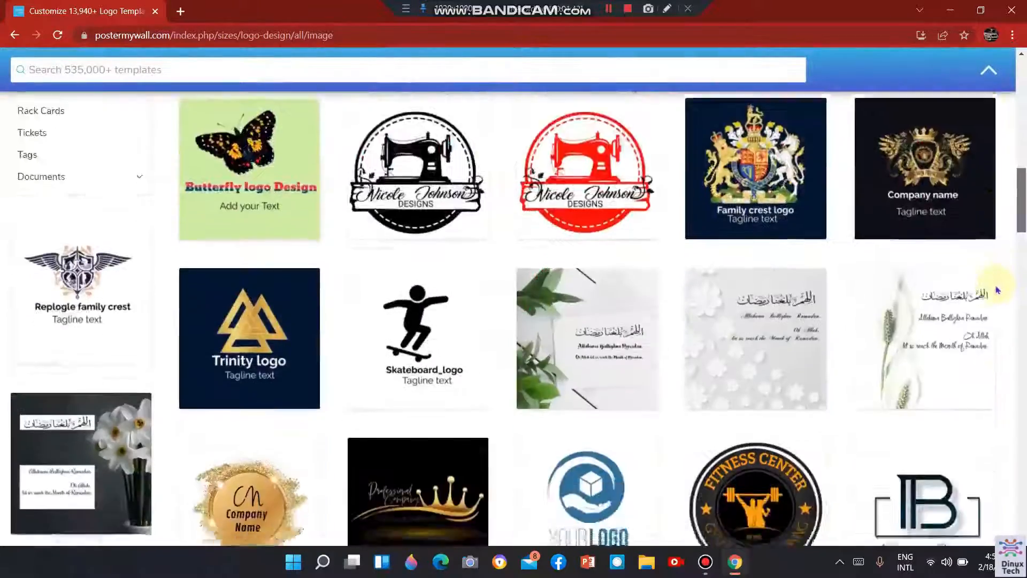
scroll(998, 289, "down", 5)
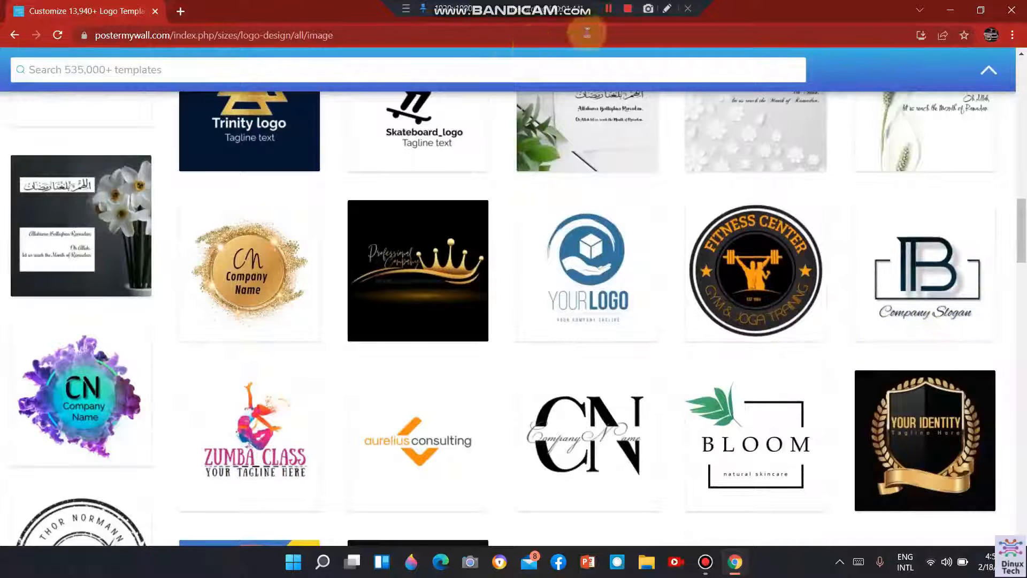
scroll(448, 168, "down", 10)
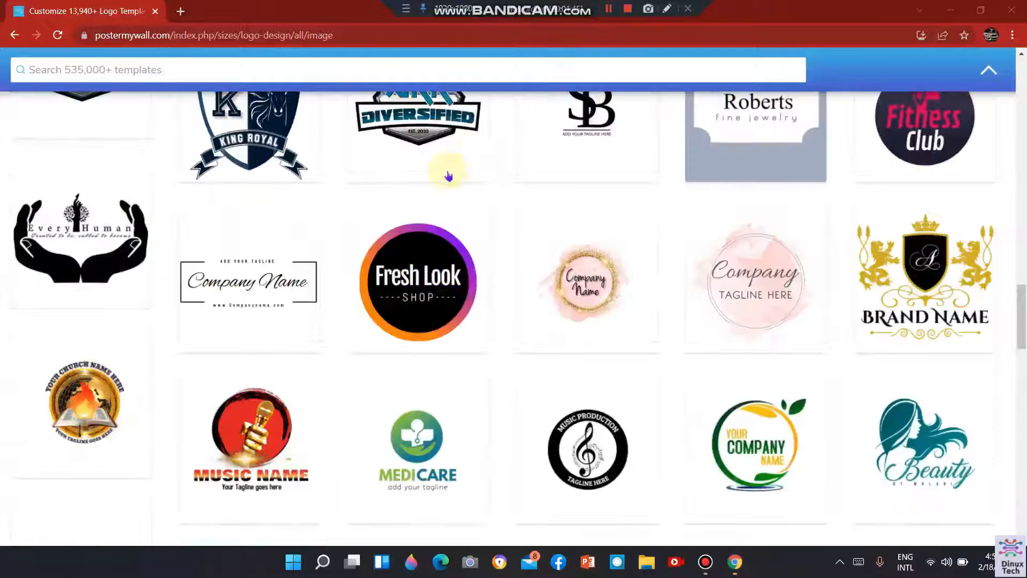
left_click(390, 268)
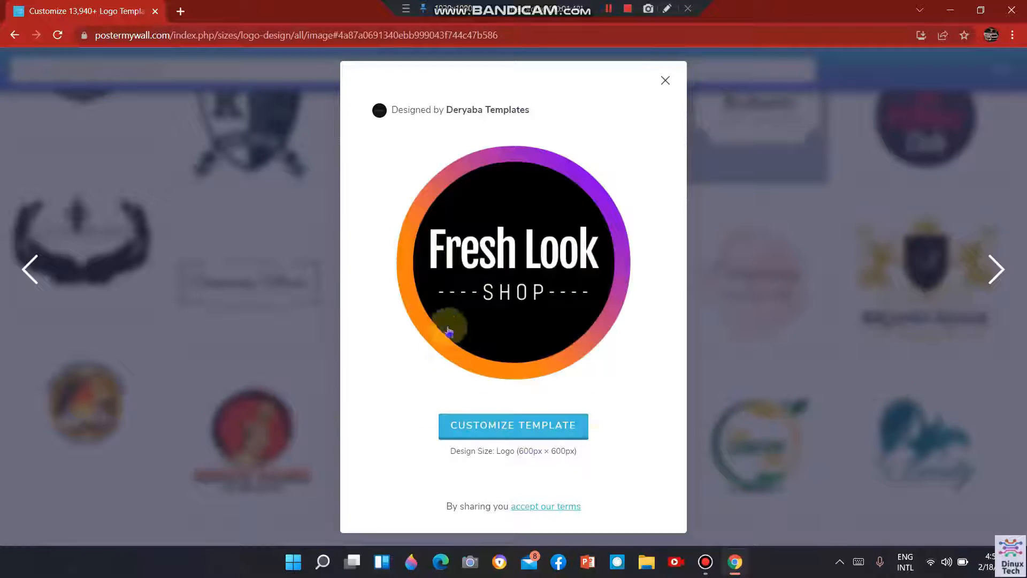
left_click(575, 431)
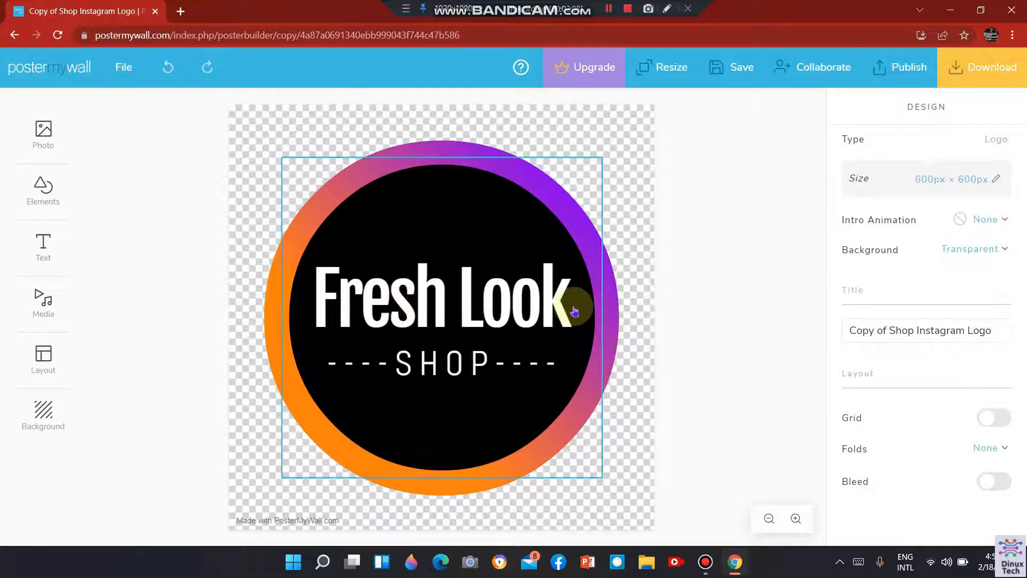
Replace the logo's main text "Fresh Look" with "dinux tech".
left_click(552, 309)
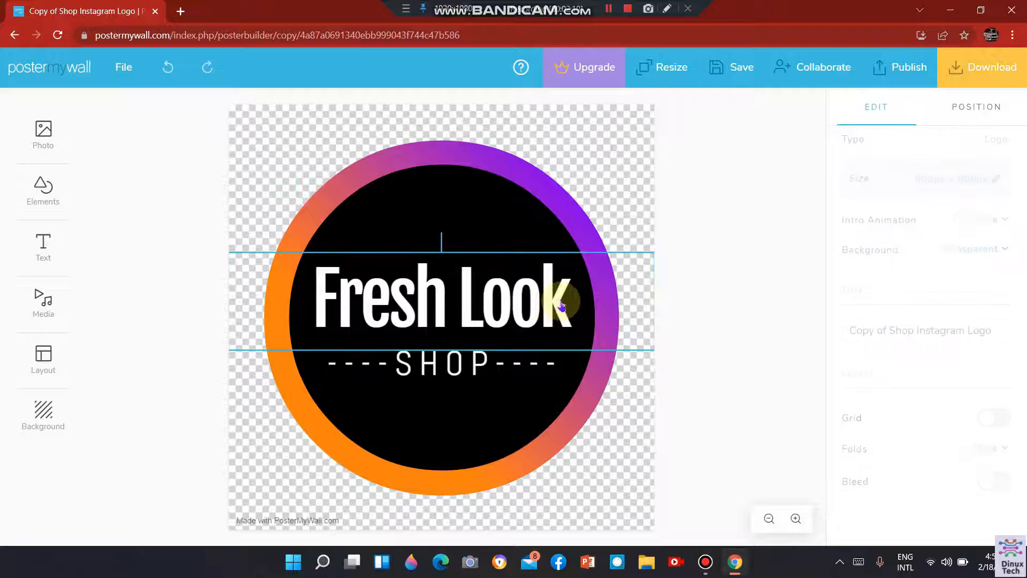
double_click(564, 300)
left_click_drag(580, 301, 305, 277)
left_click(304, 278)
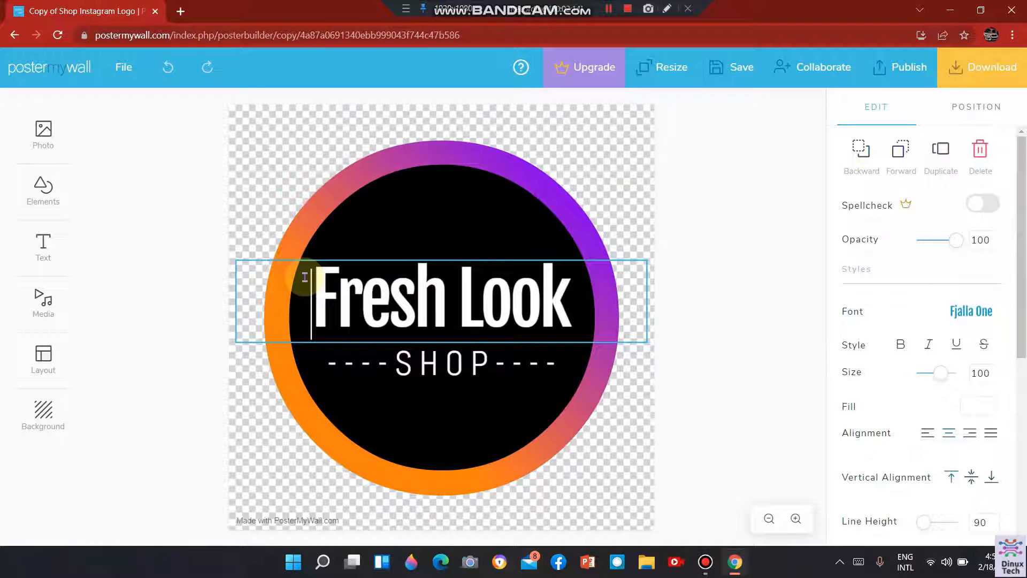
key("Delete")
key("Delete")
key("Delete")
key("Delete")
key("Delete")
key("Delete")
key("Delete")
key("Delete")
key("Delete")
key("Delete")
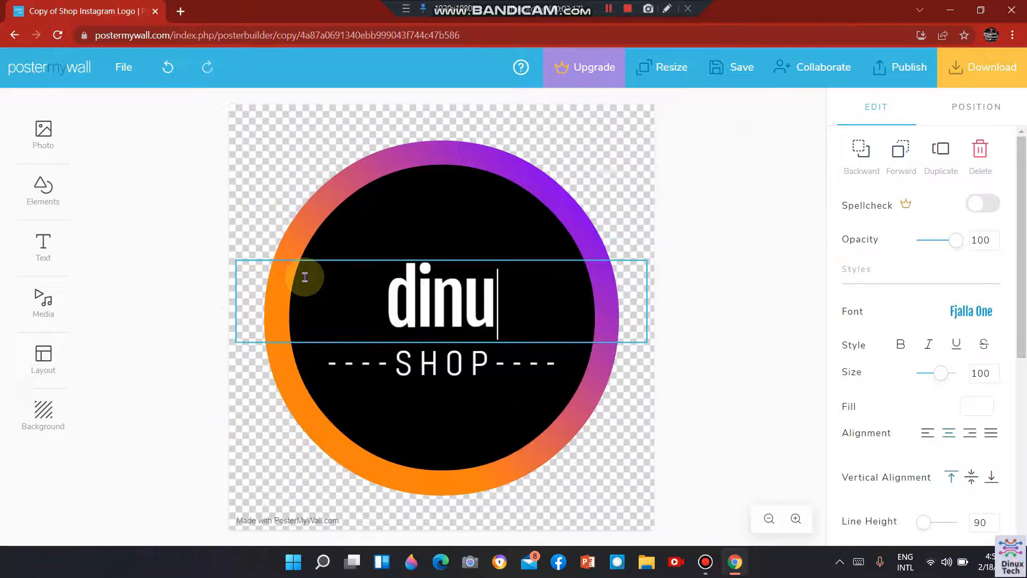
type("x ")
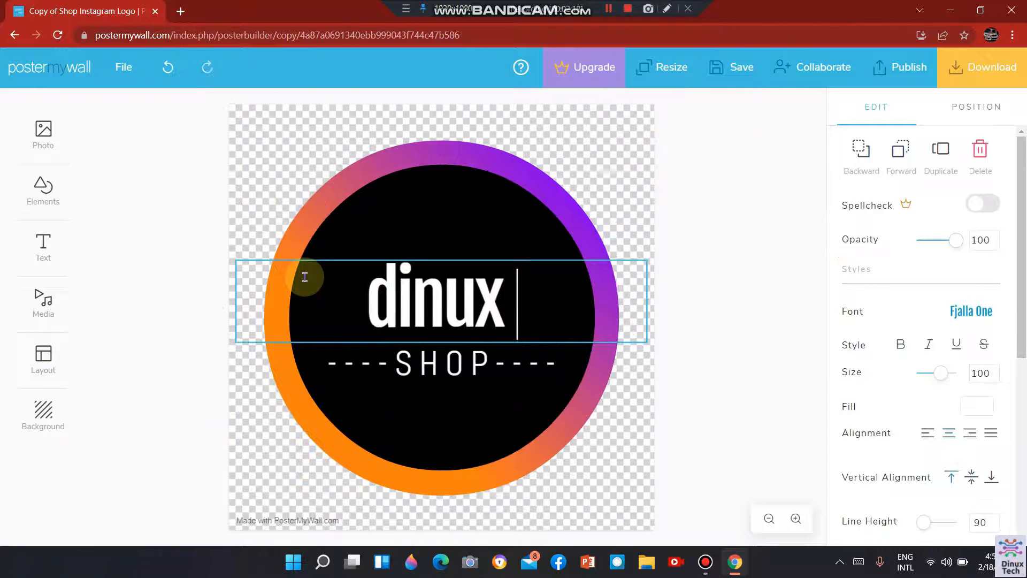
type("tech")
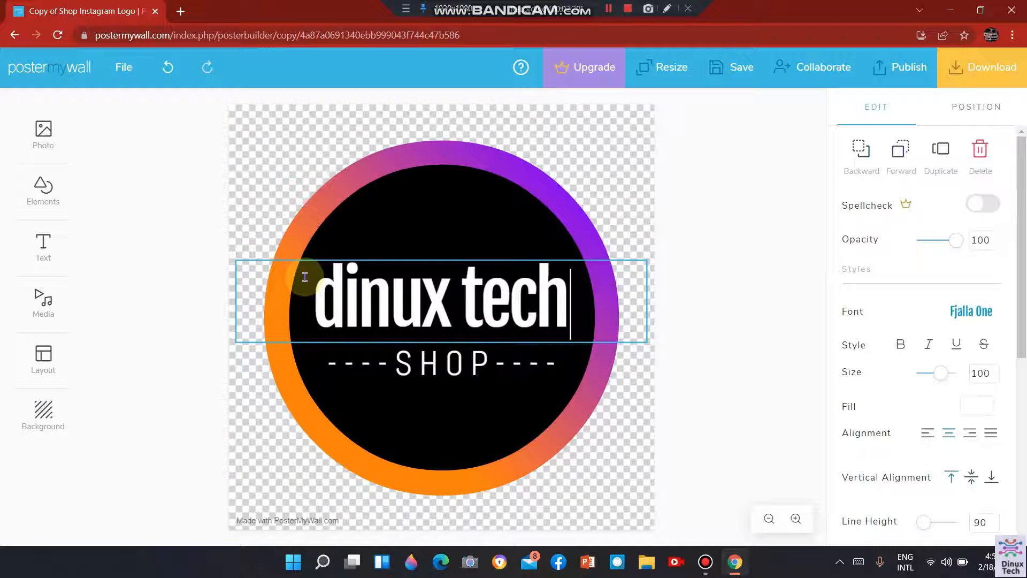
left_click(472, 363)
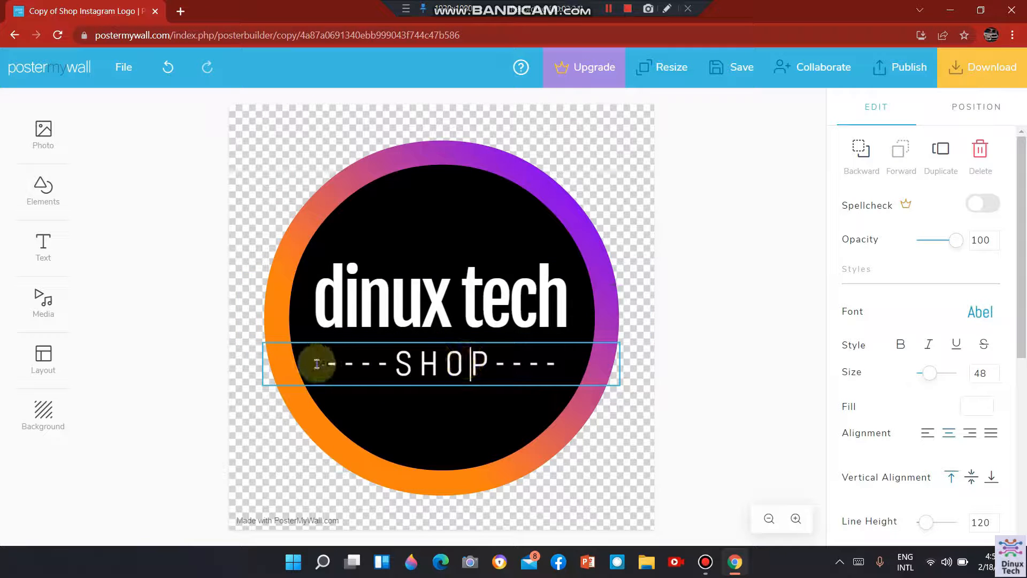
double_click(568, 382)
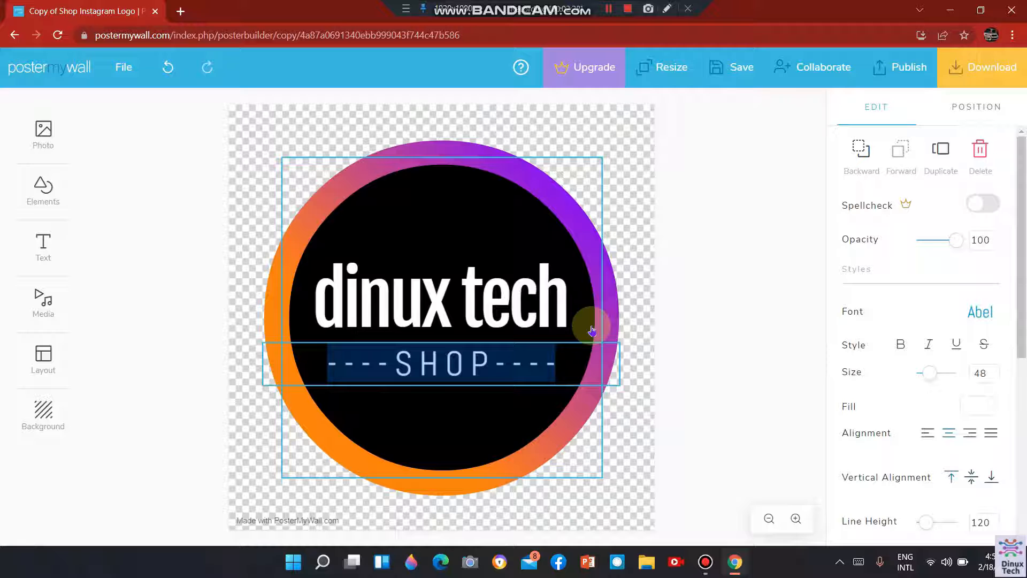
key("BackSpace")
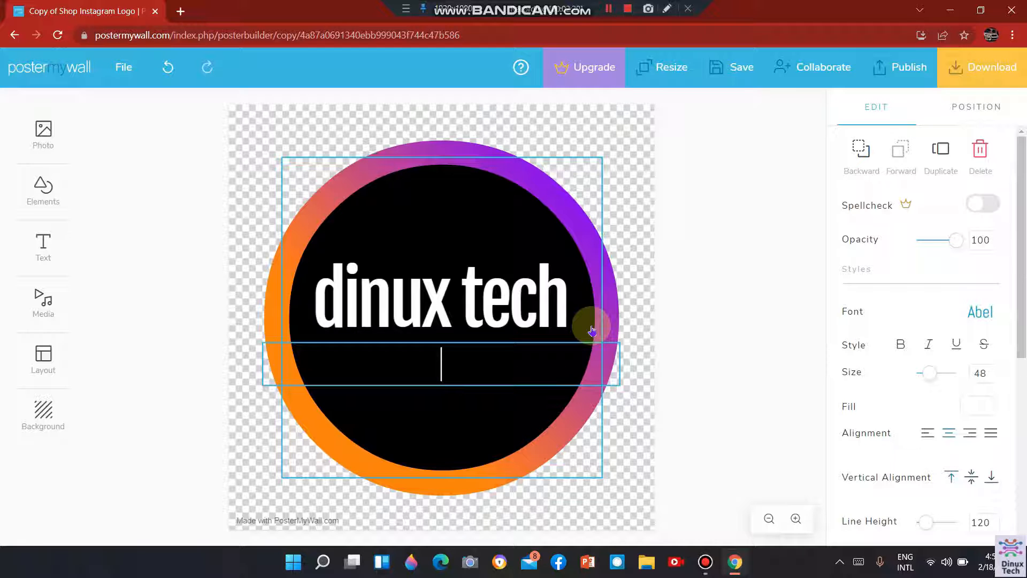
type("ww.")
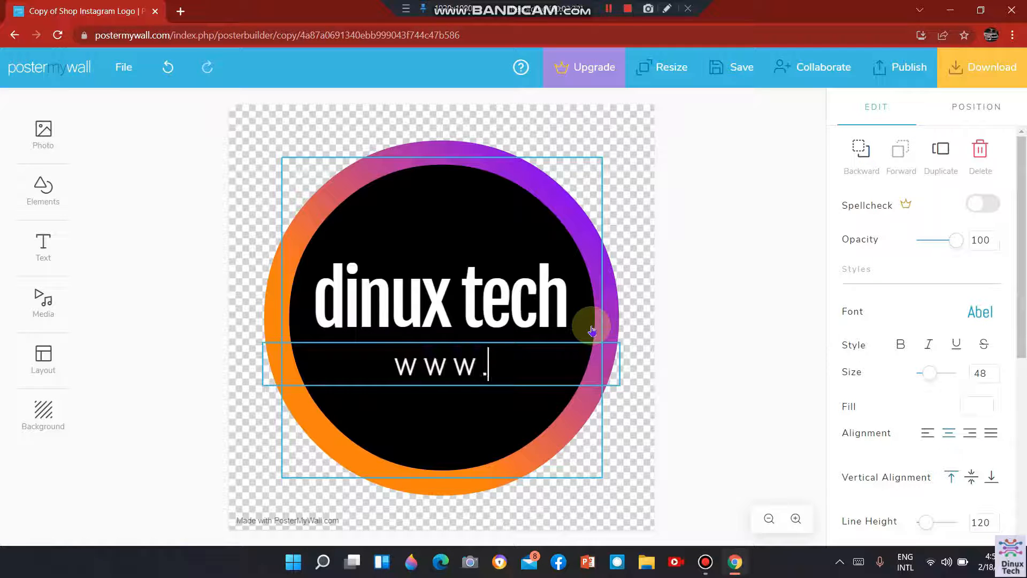
type("youtub")
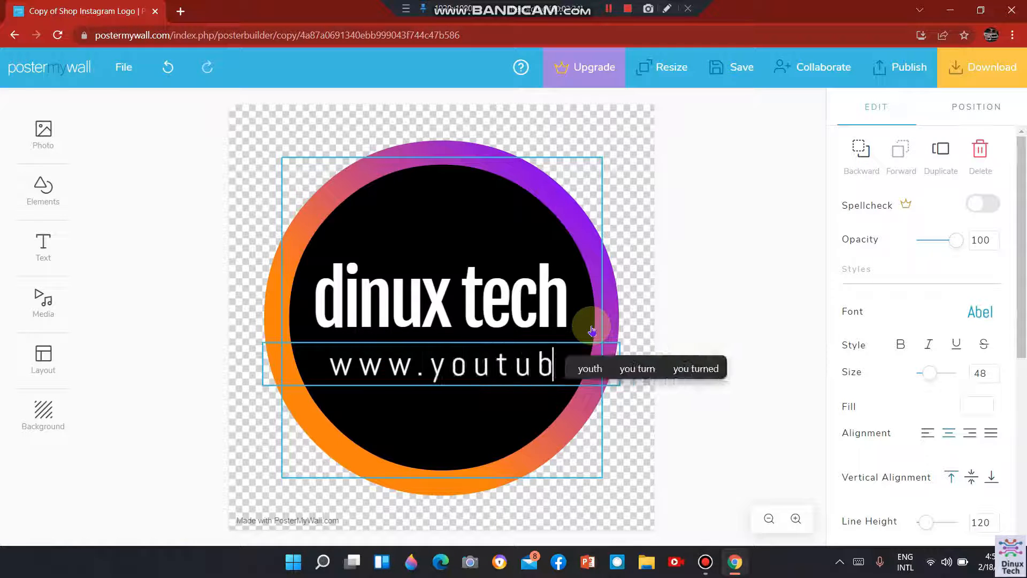
type("e .com")
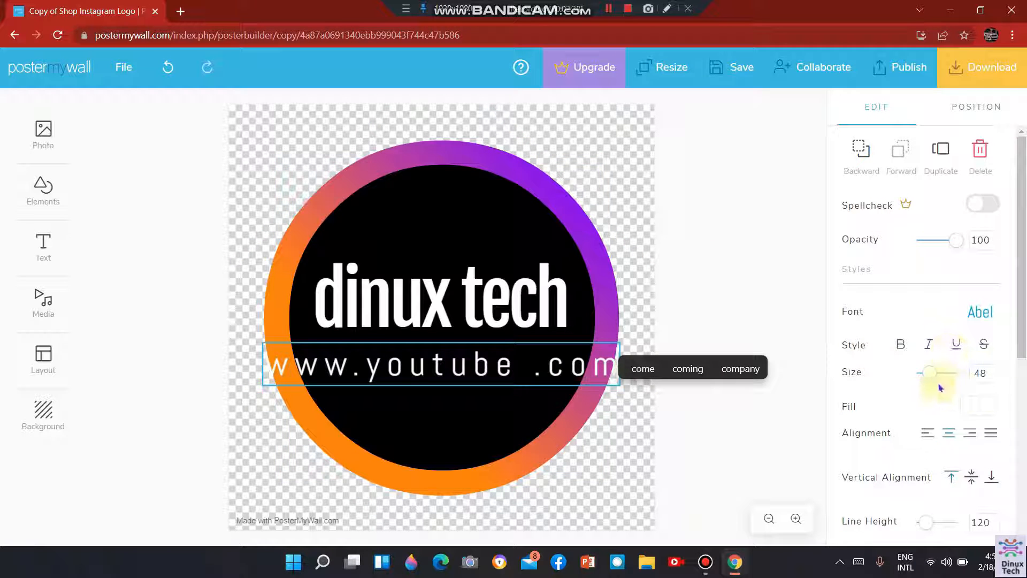
mouse_move(933, 373)
left_mouse_down()
mouse_move(926, 364)
mouse_move(921, 373)
left_mouse_up()
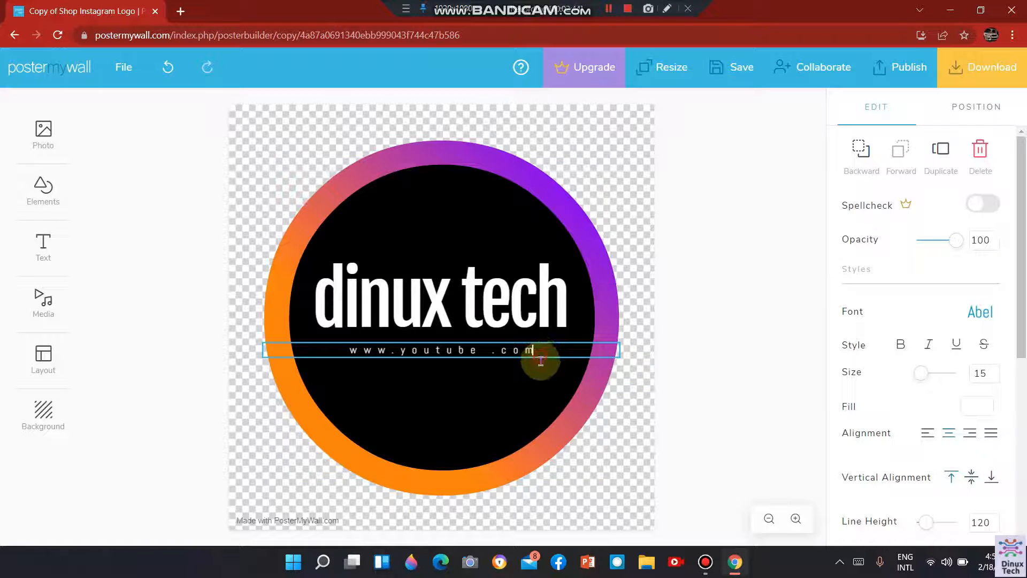
left_click(608, 9)
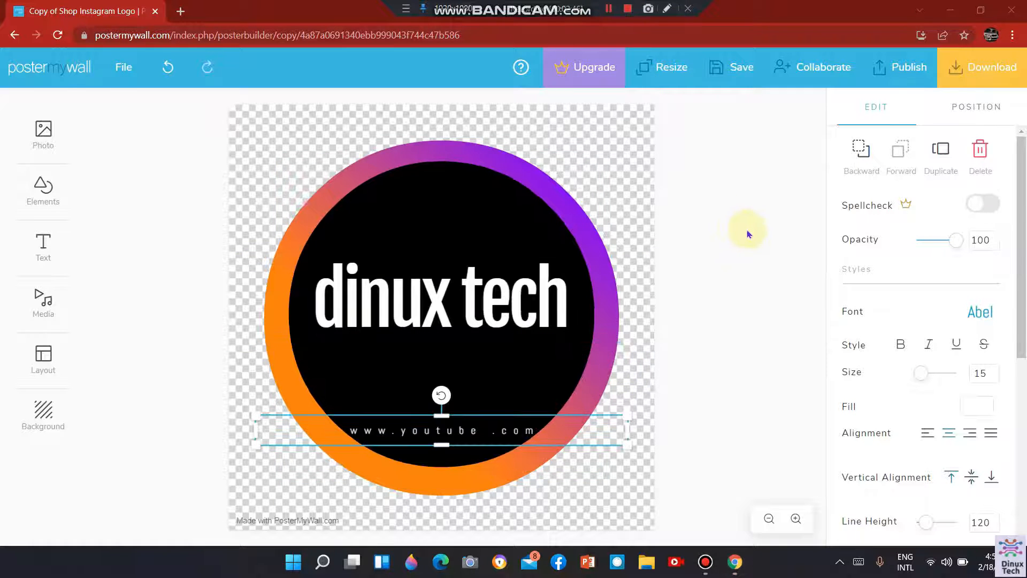
left_click(747, 235)
Change the font of the "dinux tech" text to Homestead and reduce its size to 77.
left_click(530, 309)
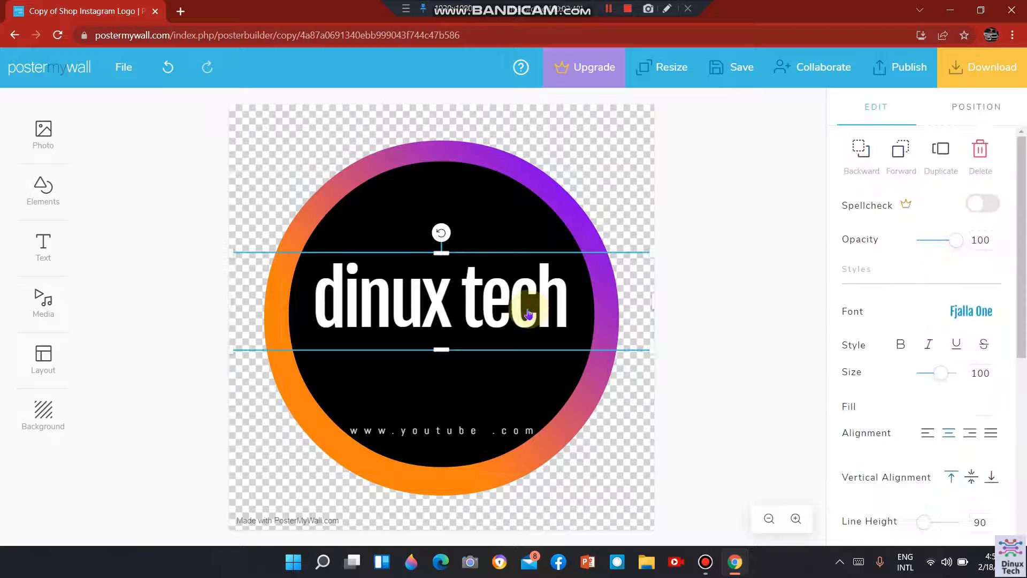
mouse_move(1022, 286)
left_mouse_down()
mouse_move(1022, 405)
mouse_move(1020, 284)
left_mouse_up()
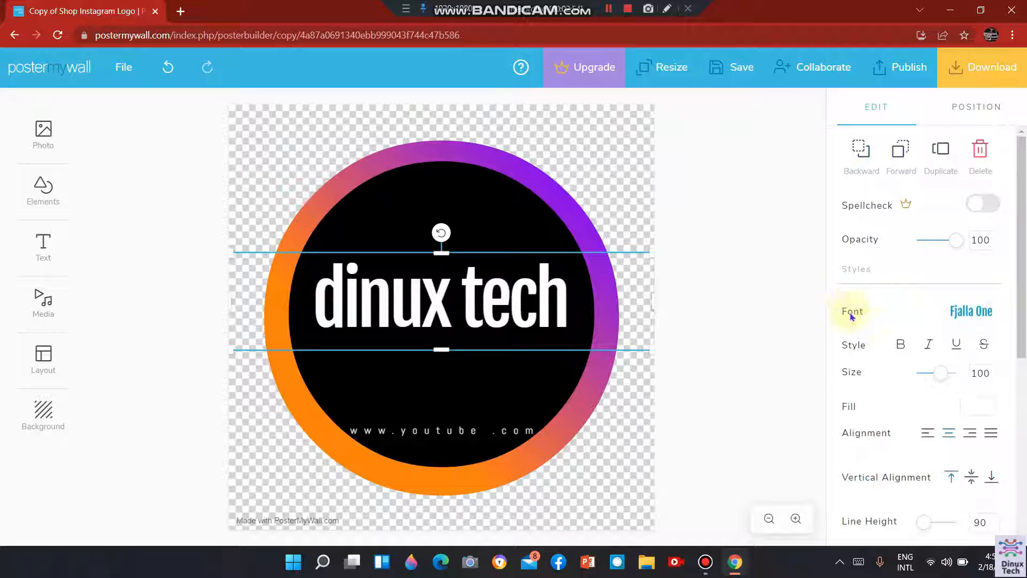
left_click(977, 312)
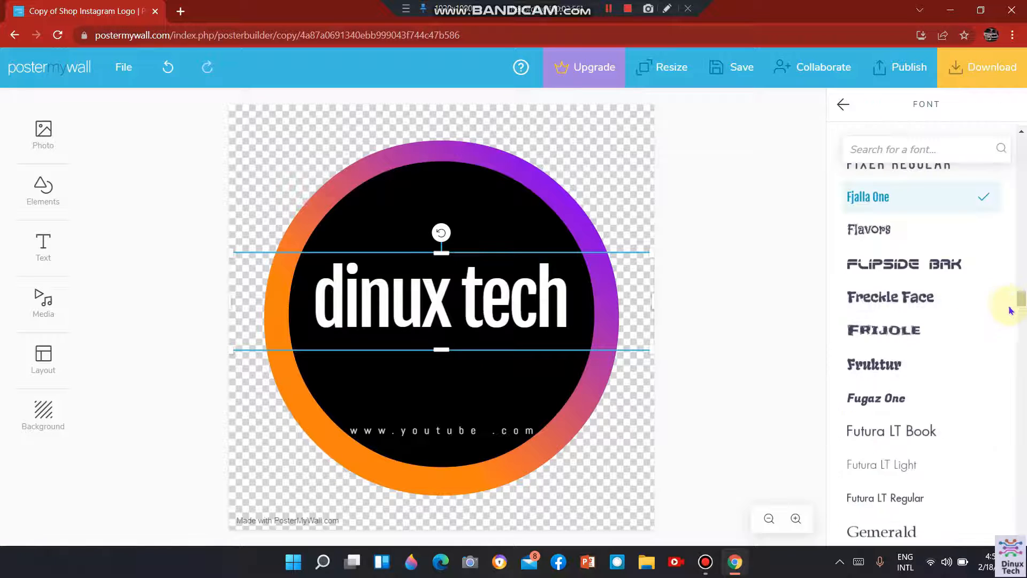
left_click_drag(1020, 302, 1020, 321)
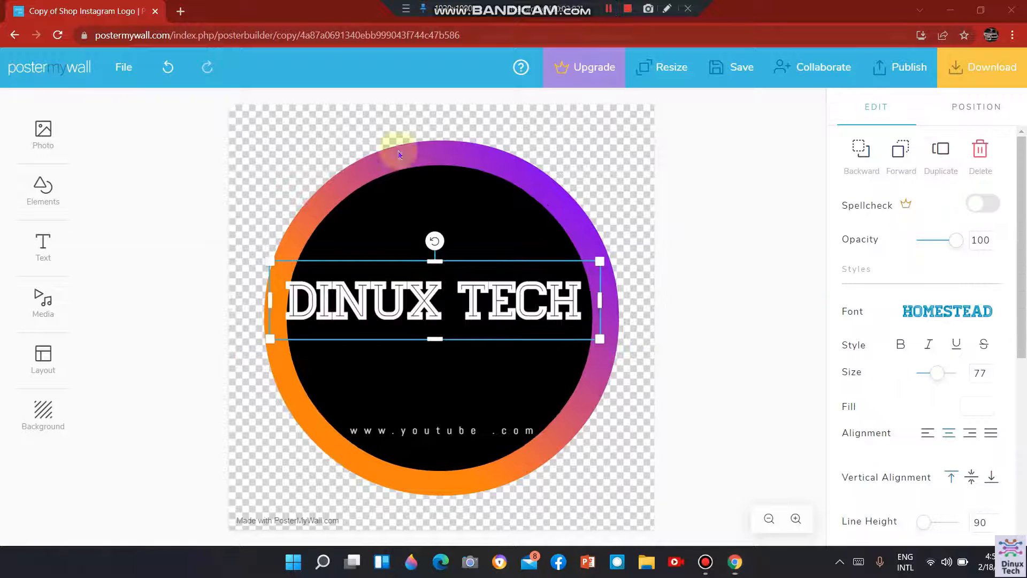
left_click(183, 244)
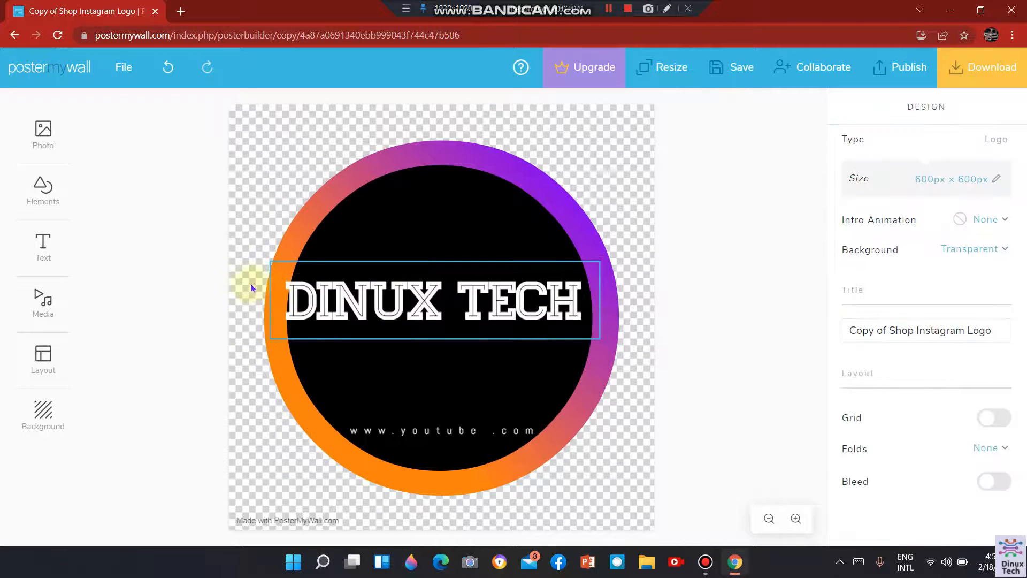
Upload the picture Screenshot (187) from the computer and try placing it on the design beside the logo's circle.
left_click(47, 134)
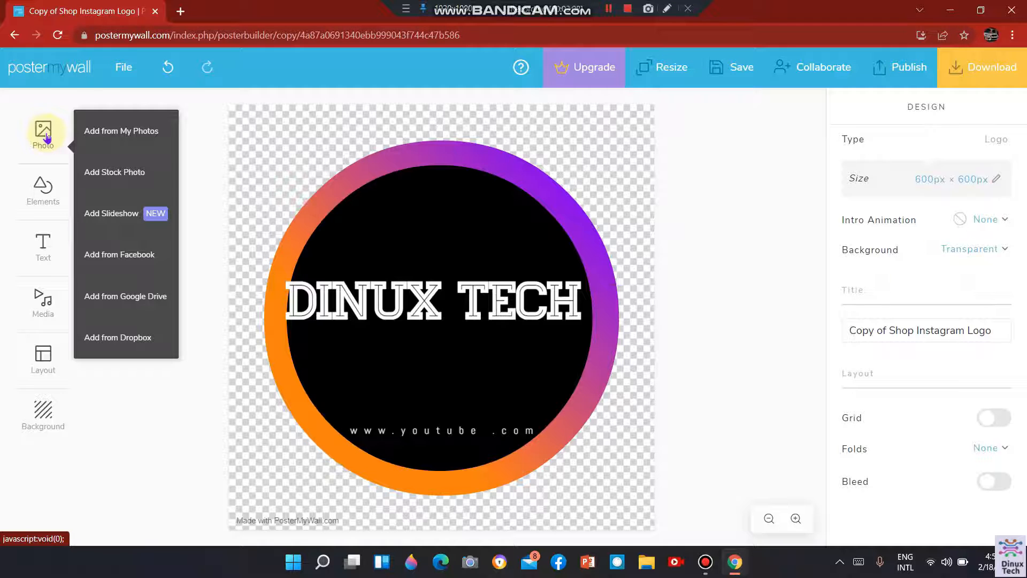
left_click(162, 134)
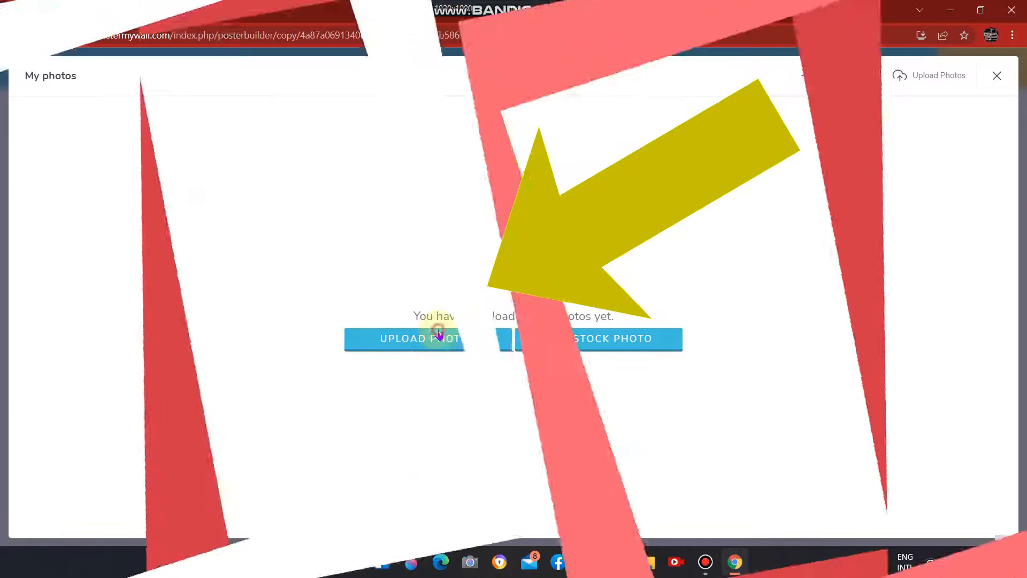
left_click(459, 348)
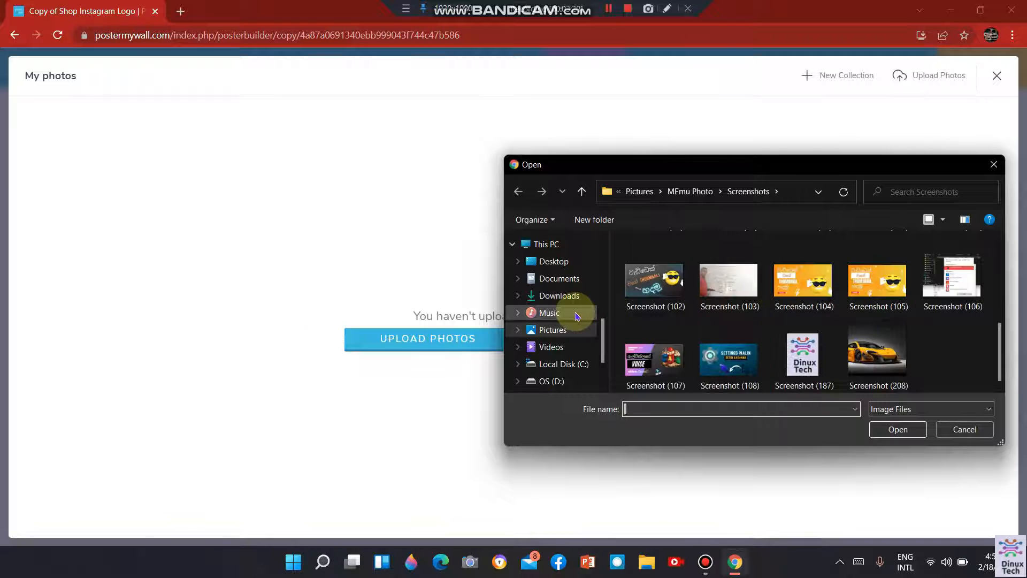
double_click(814, 359)
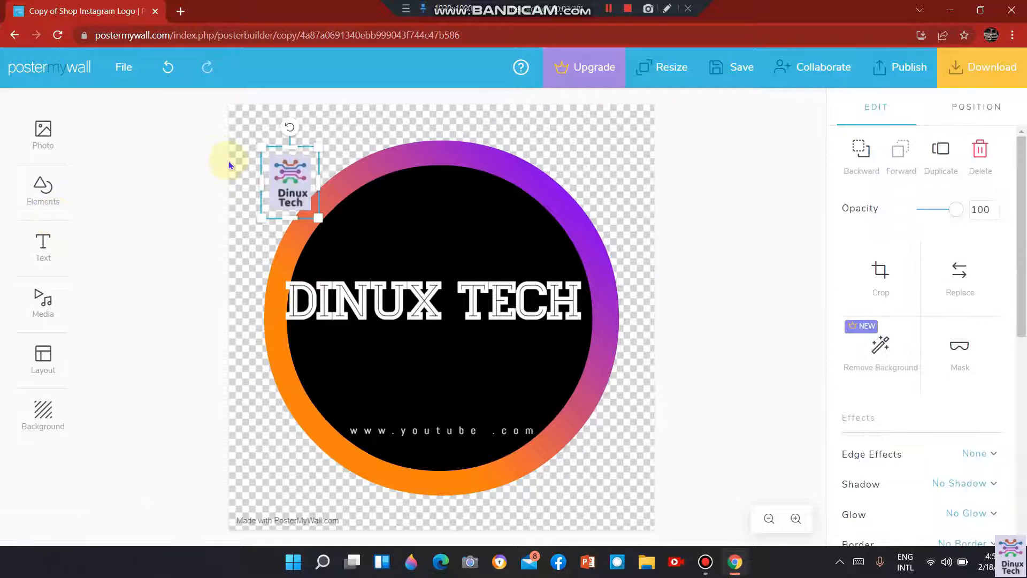
left_click_drag(289, 182, 185, 214)
left_click(269, 170)
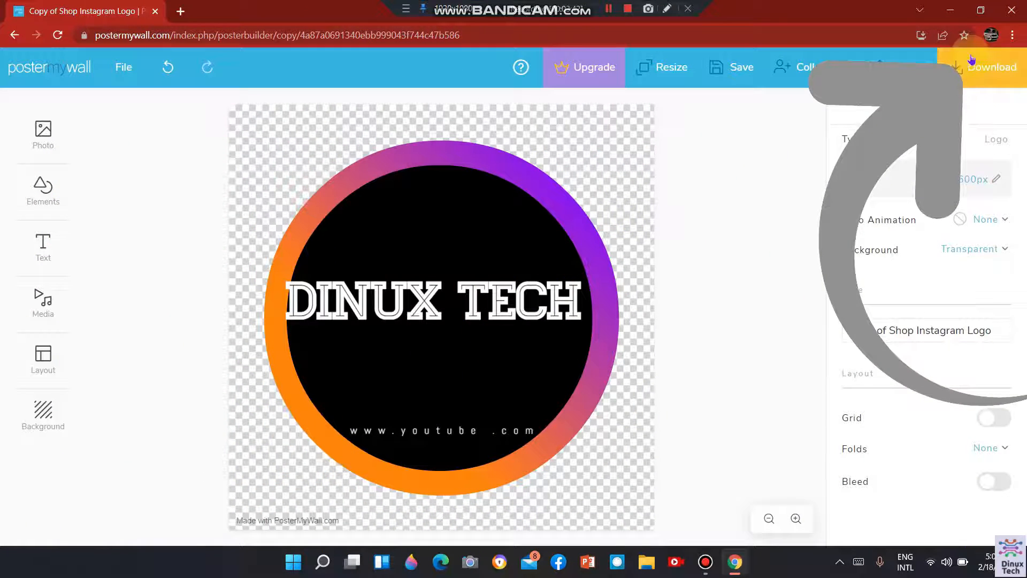
Download the logo as the free Basic Image and minimize the open windows to the desktop.
left_click(1004, 60)
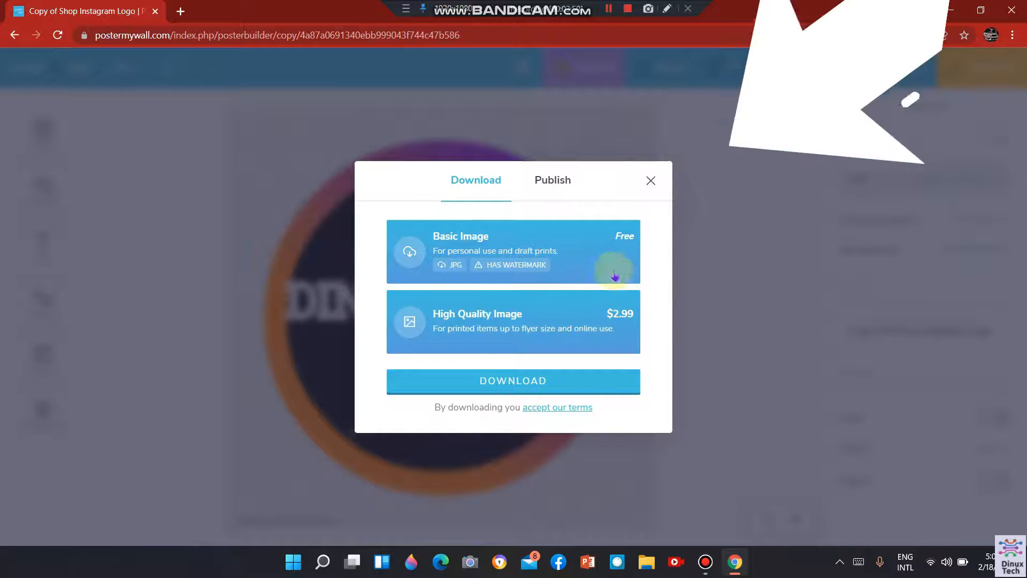
left_click(614, 275)
left_click(571, 380)
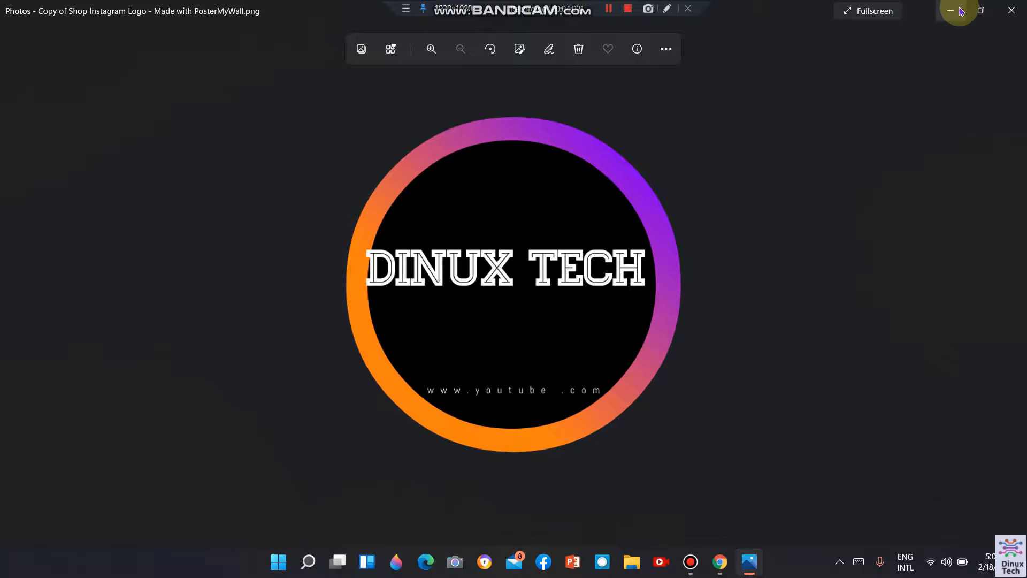
left_click(961, 11)
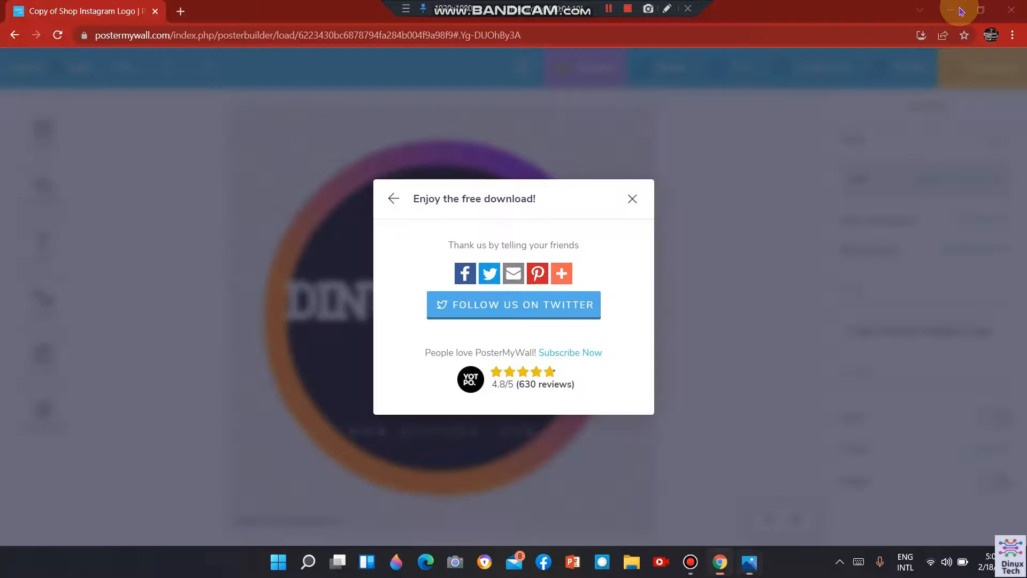
left_click(962, 10)
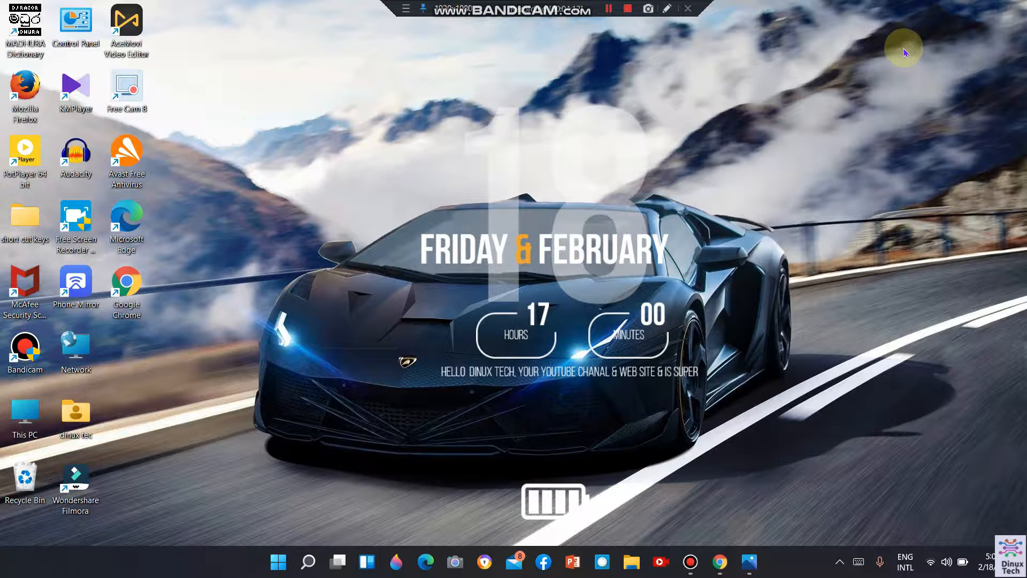